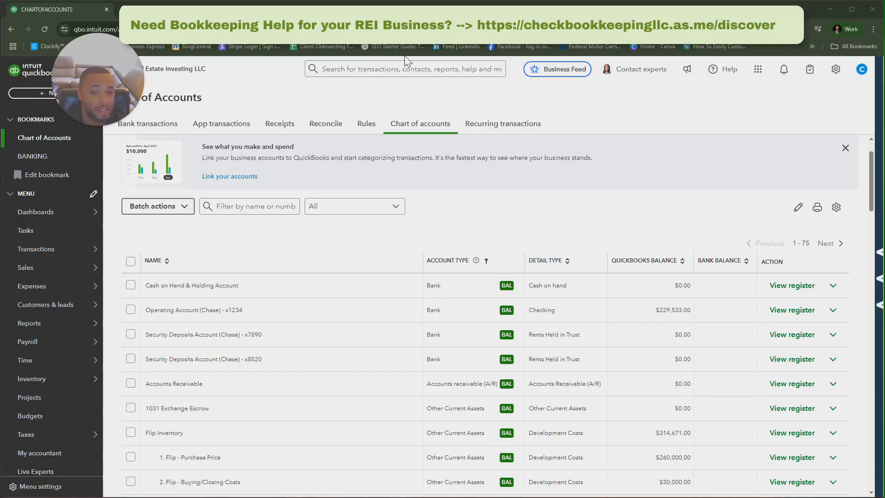
Filter the chart of accounts by "whole" to view the wholesale accounts
left_click(259, 206)
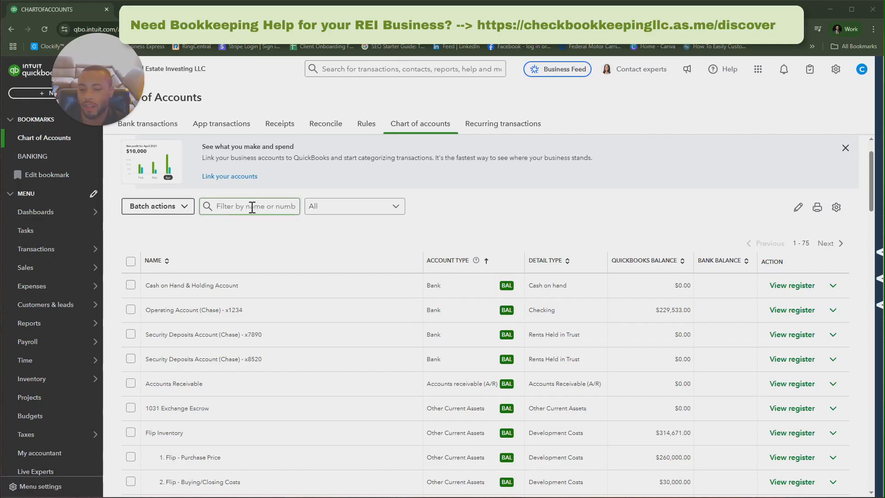
left_click(252, 206)
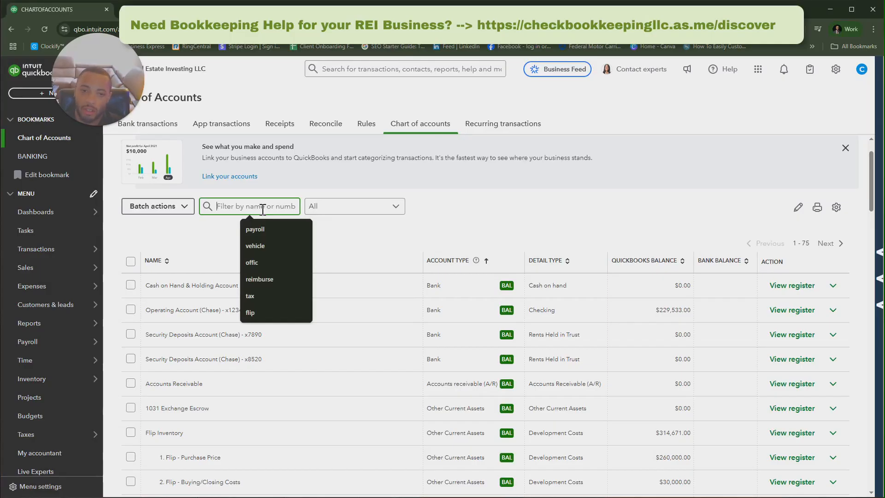
type("whole")
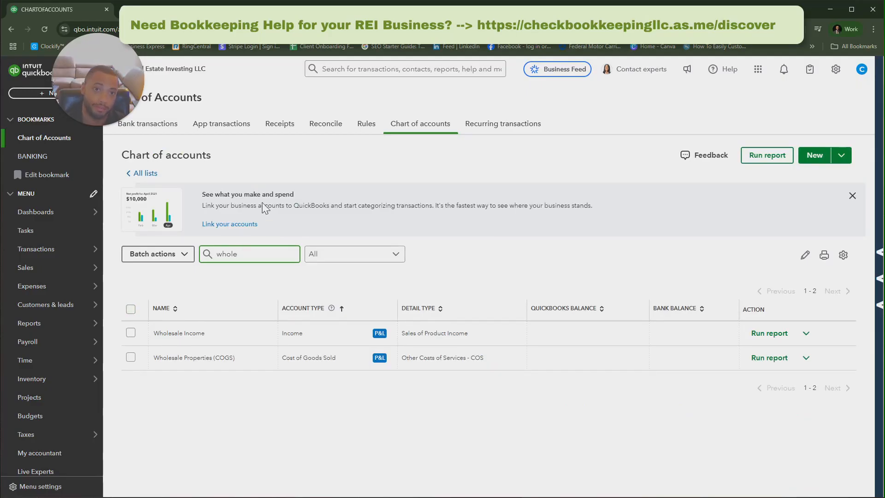
Filter the chart of accounts by "rental"
double_click(249, 251)
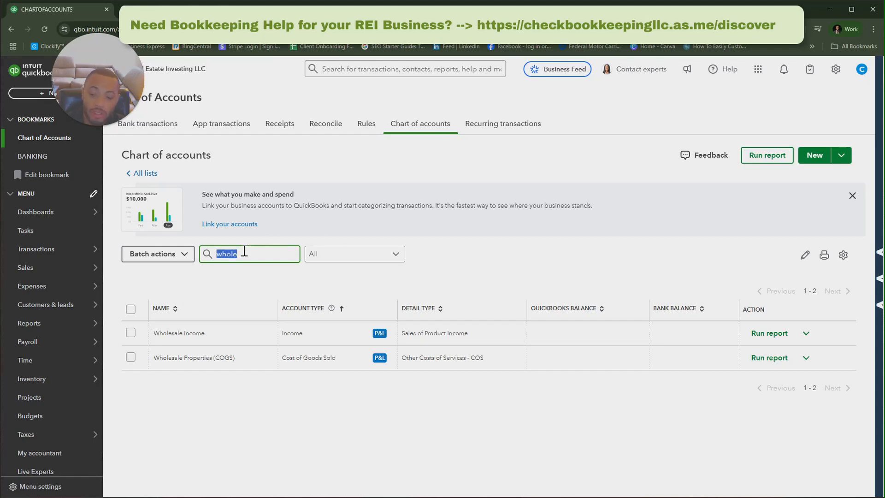
type("rental")
scroll(244, 251, "down", 1)
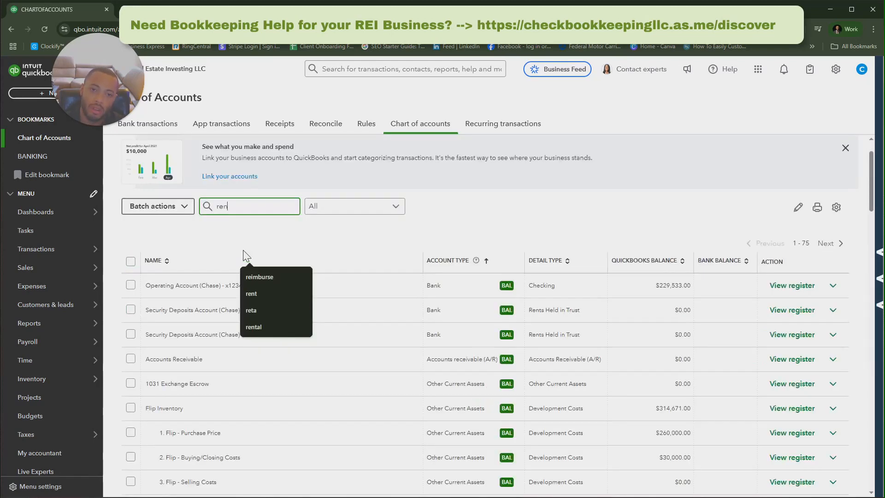
Filter the chart of accounts by "real estate" and review the fixed asset accounts for land, buildings and CapEx
key("ctrl+a")
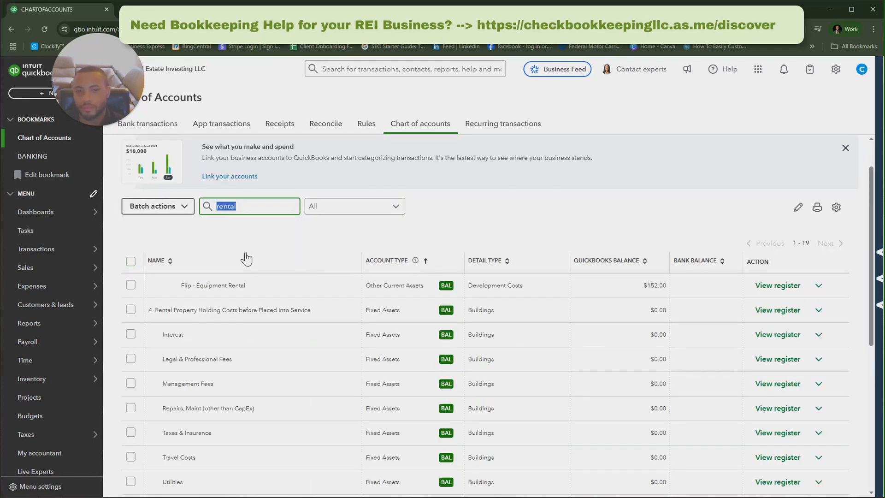
type("real estate")
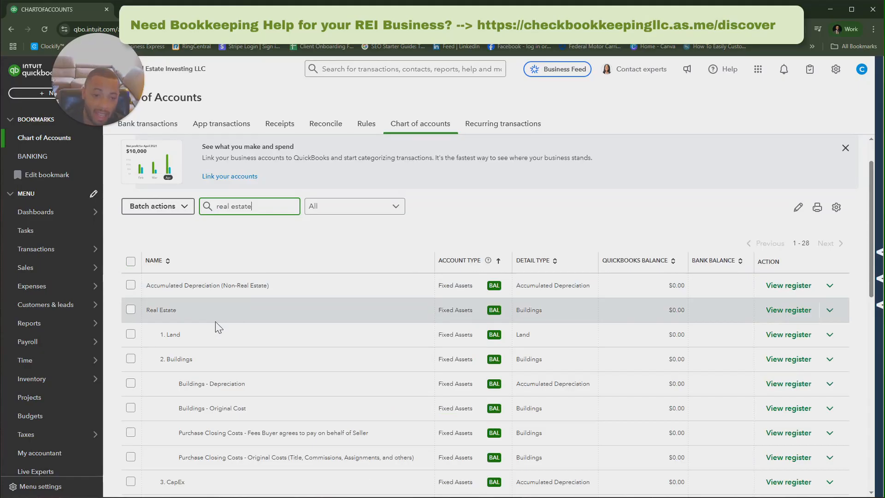
scroll(230, 332, "down", 3)
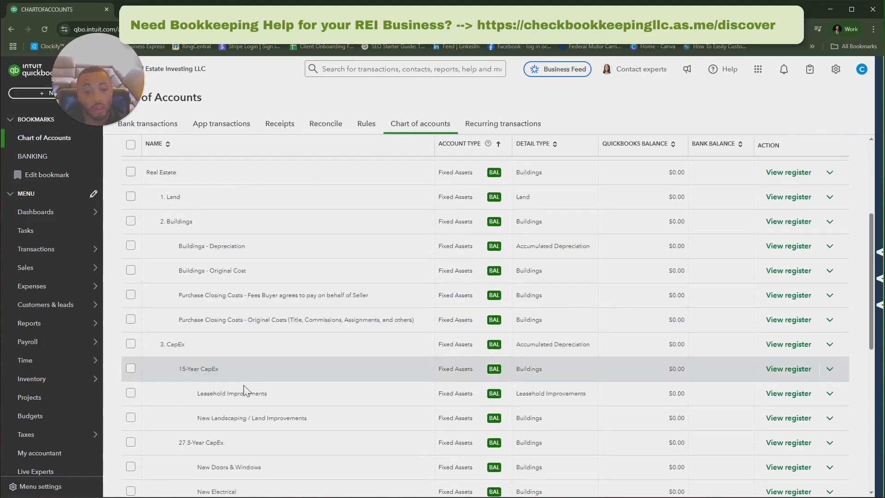
scroll(361, 349, "down", 6)
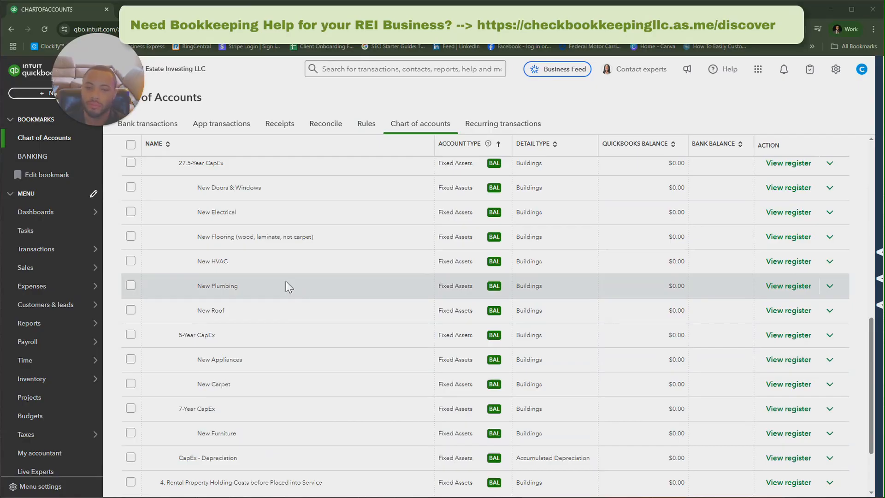
scroll(262, 281, "up", 10)
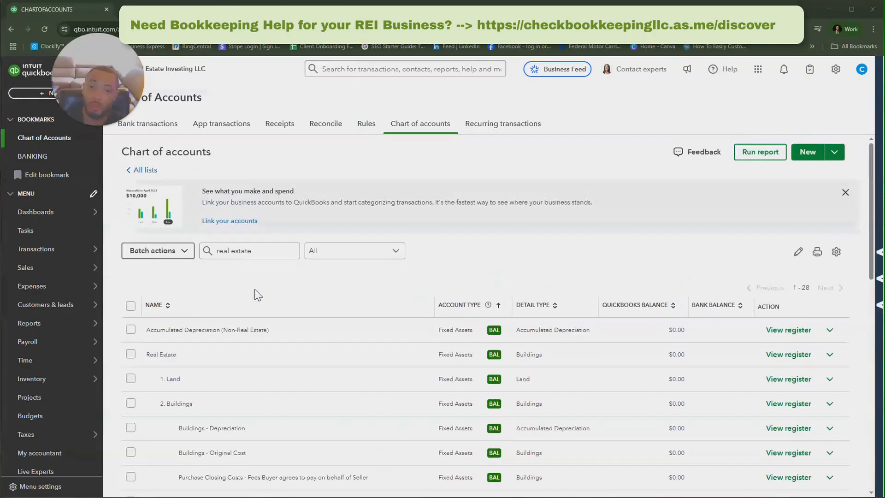
scroll(249, 258, "down", 2)
scroll(242, 240, "up", 2)
Filter the chart of accounts by "flip" to view the Flip Inventory accounts
double_click(245, 255)
triple_click(246, 256)
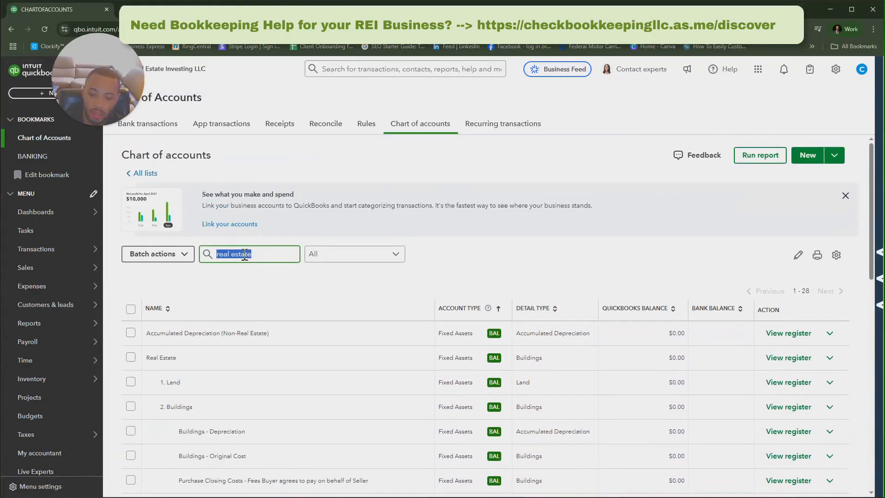
type("flip")
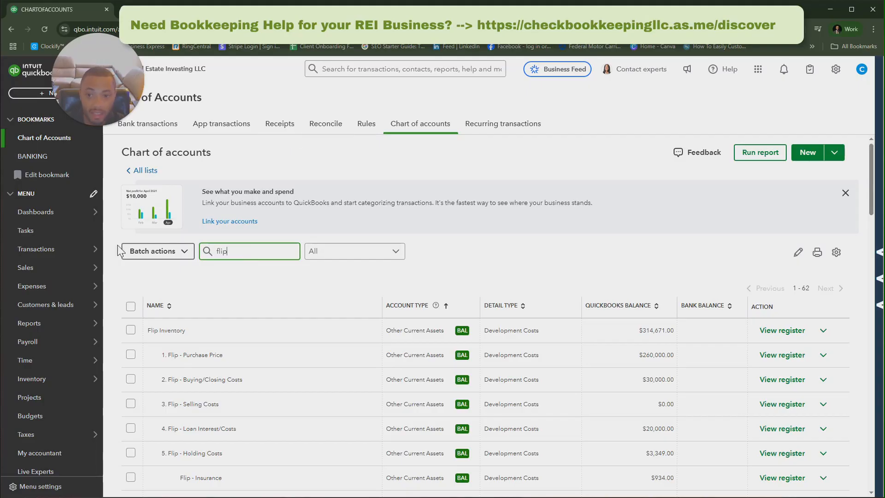
Go to the projects list and filter it by the Completed status
left_click(50, 403)
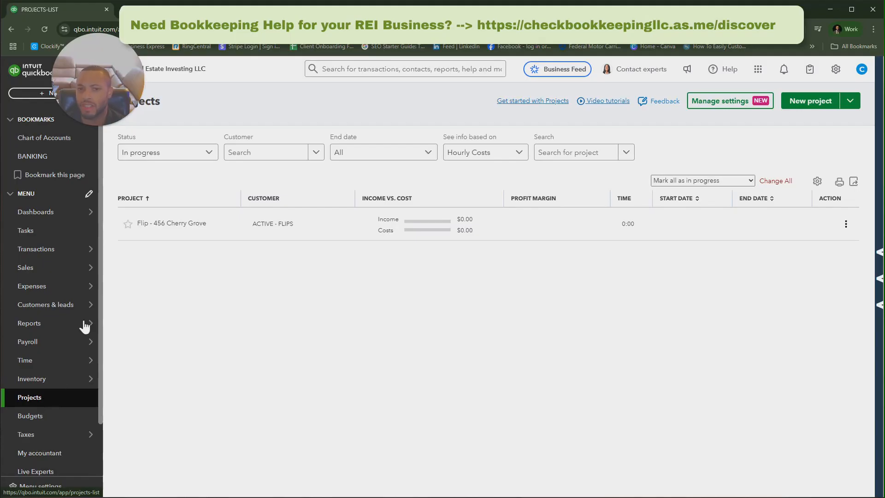
left_click(211, 157)
left_click(170, 229)
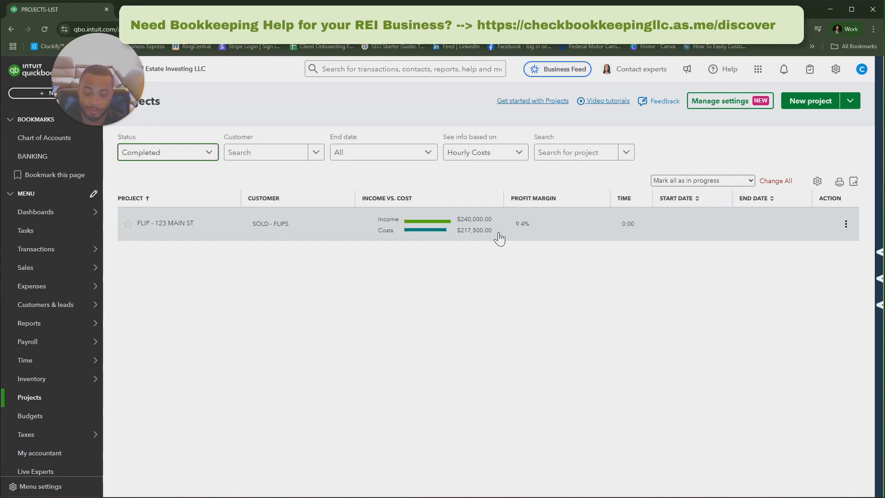
In the bank transactions, match the 04/15/2025 law firm payment and the 06/02/2025 $100,000 wire to their suggested journal entries
left_click(36, 161)
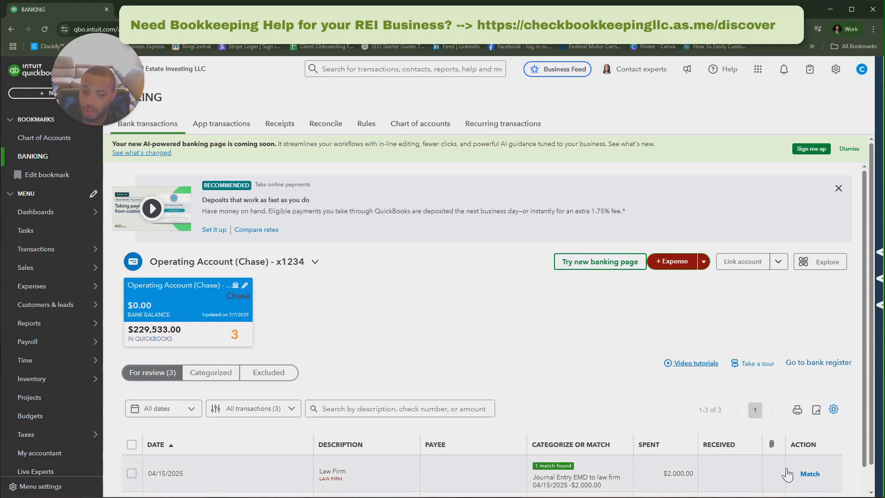
scroll(689, 409, "down", 1)
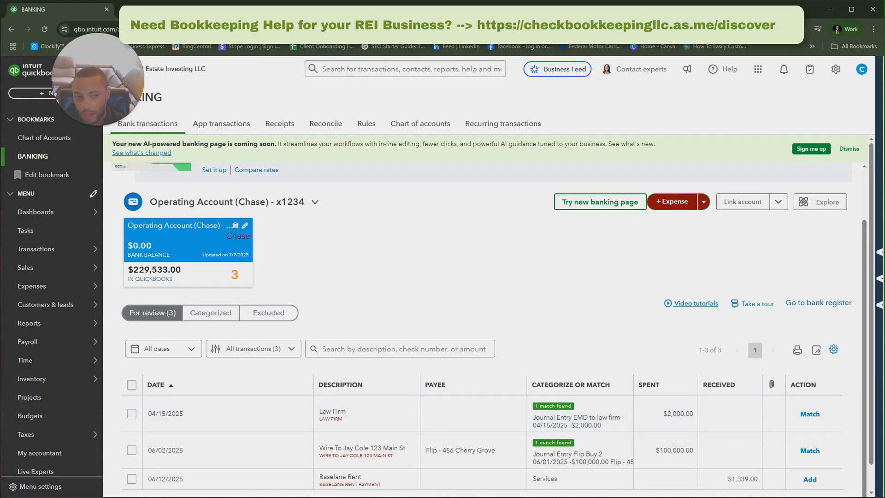
left_click(807, 415)
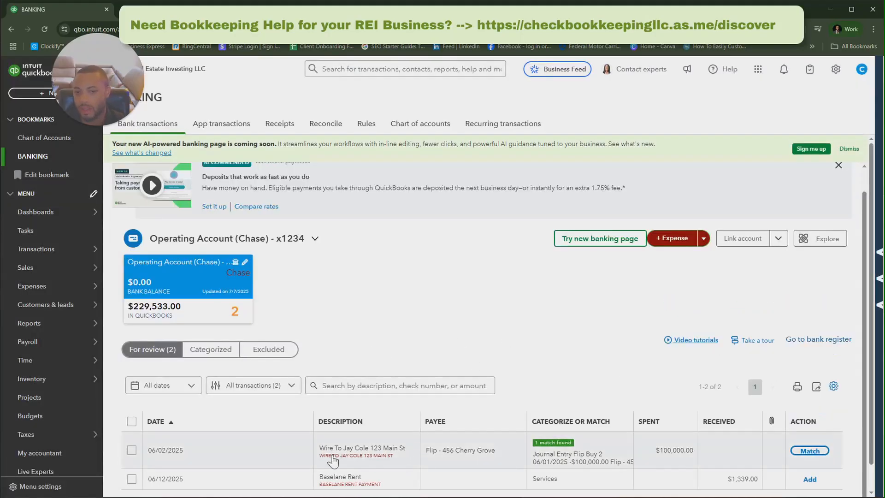
left_click(401, 459)
scroll(407, 429, "down", 1)
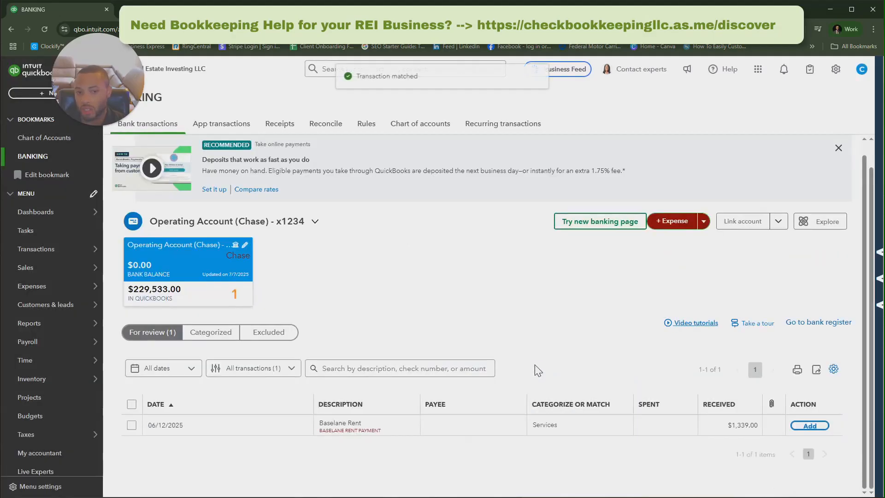
Categorize the 06/12/2025 Baselane rent deposit to the Smith Ave sub-customer under ACTIVE - RENTAL, using the Rental Income account
left_click(493, 430)
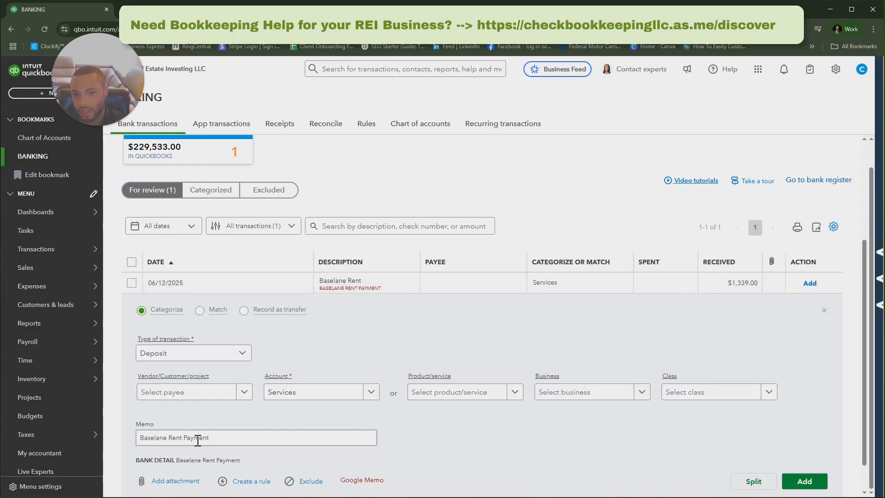
left_click(245, 395)
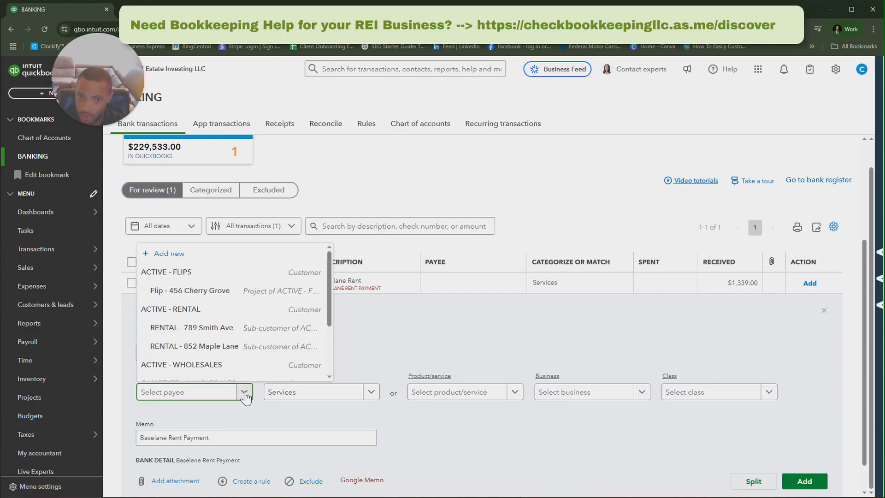
left_click(242, 329)
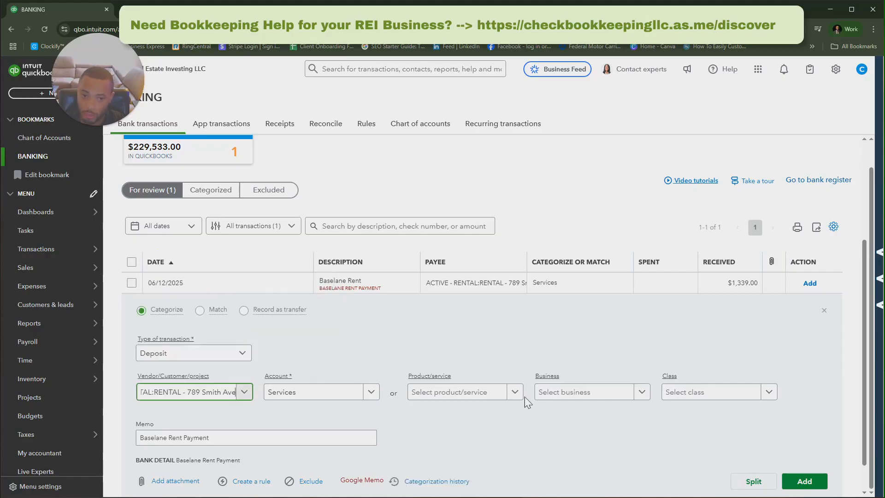
left_click(371, 391)
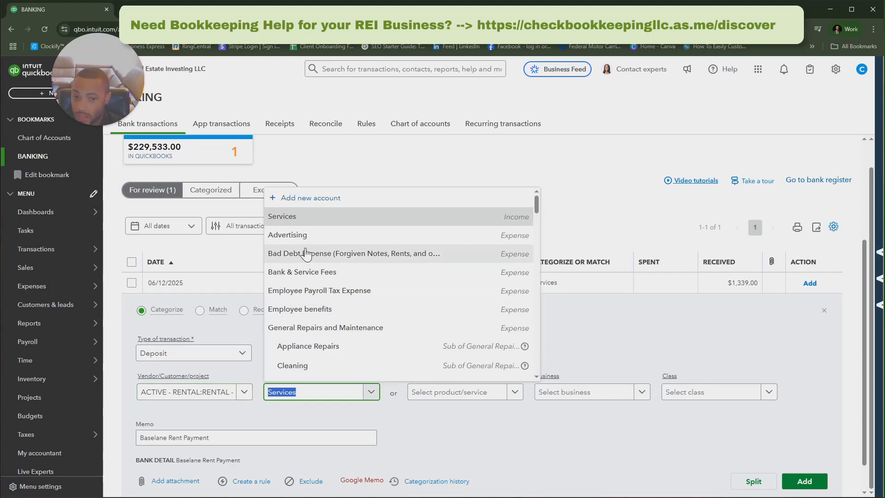
type("rental")
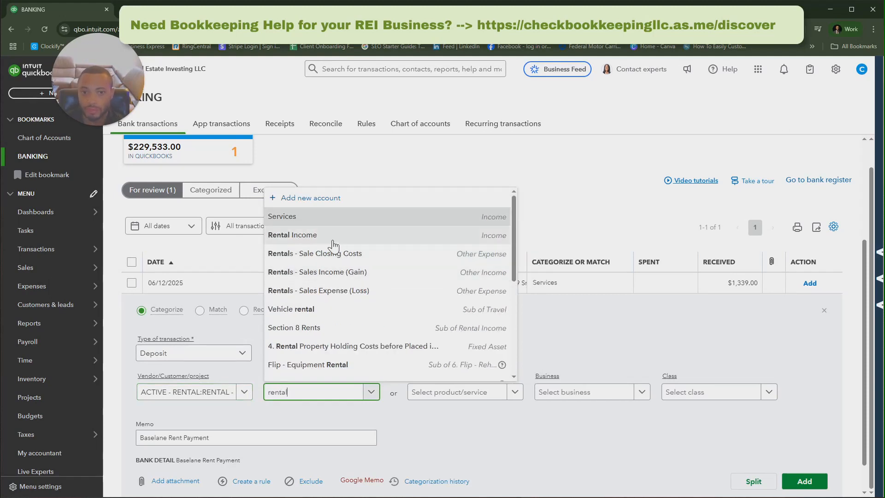
left_click(333, 236)
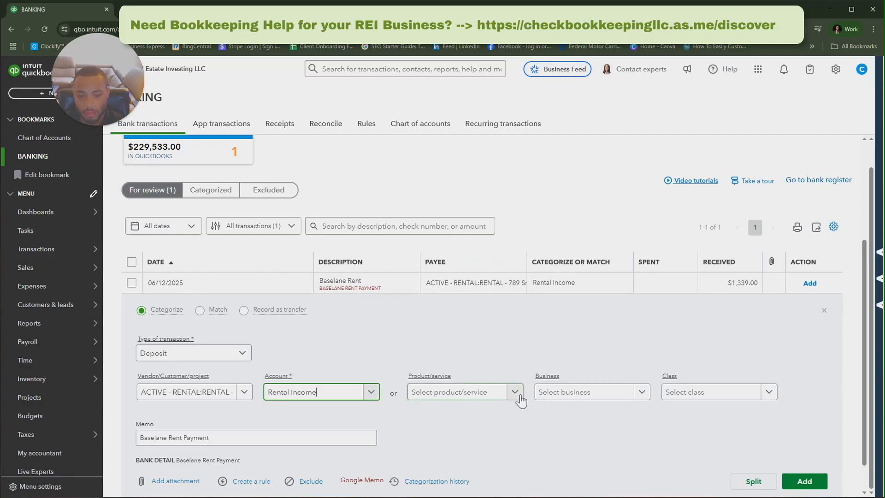
Assign the Baselane rent deposit to the business 789 Smith Ave LLC and add it to the books
left_click(642, 393)
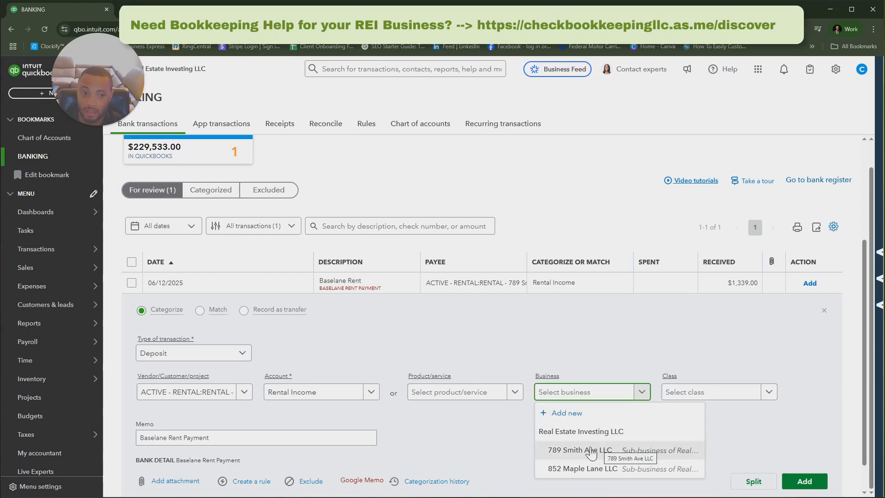
left_click(653, 453)
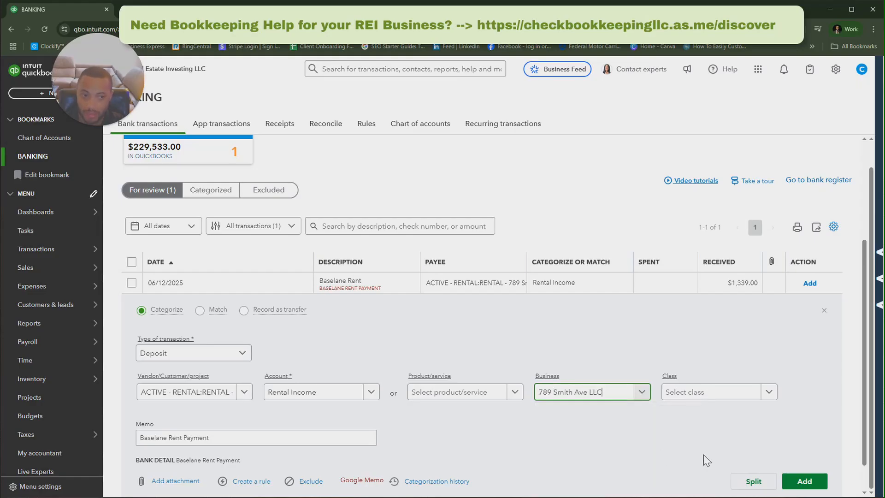
left_click(807, 482)
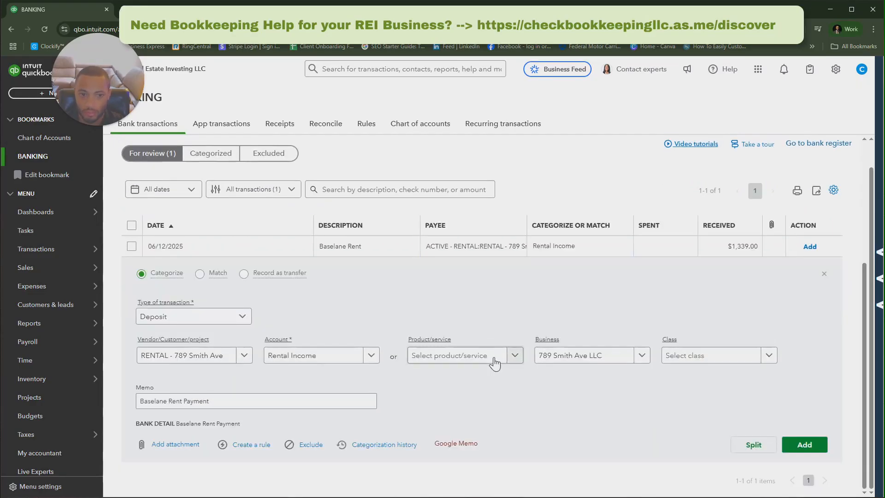
left_click(803, 444)
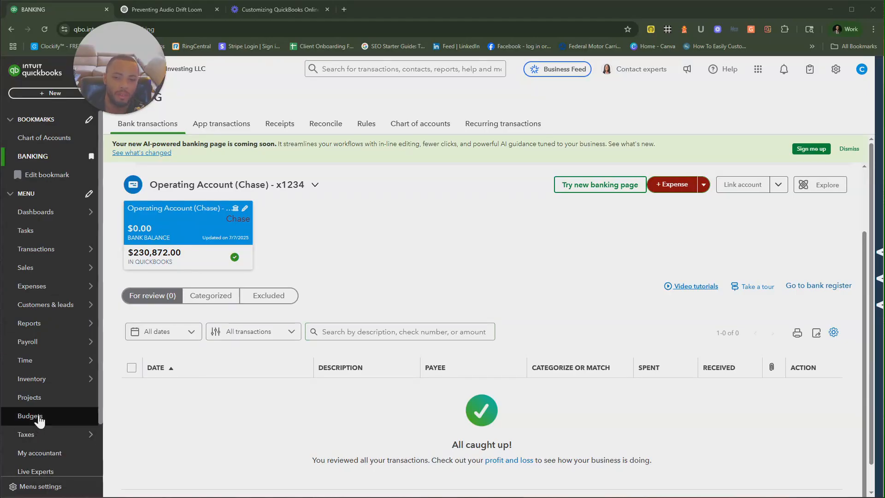
Look through the standard reports, then show the list of custom reports
mouse_move(69, 323)
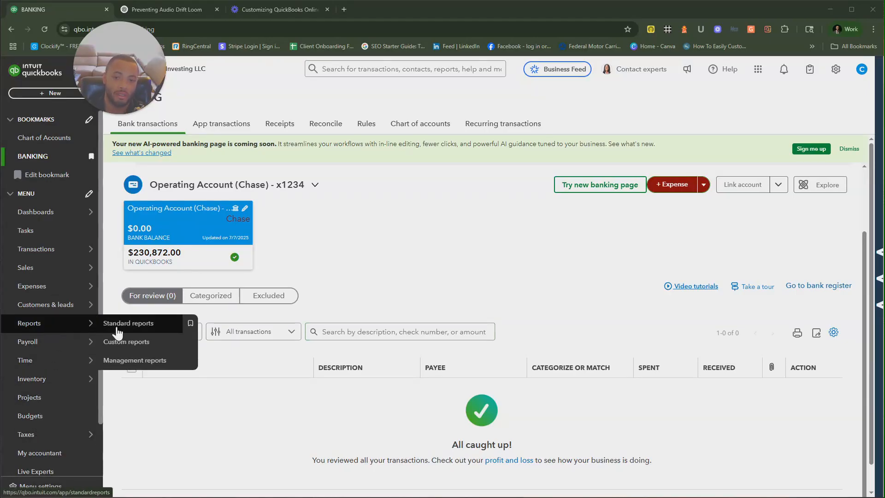
left_click(132, 320)
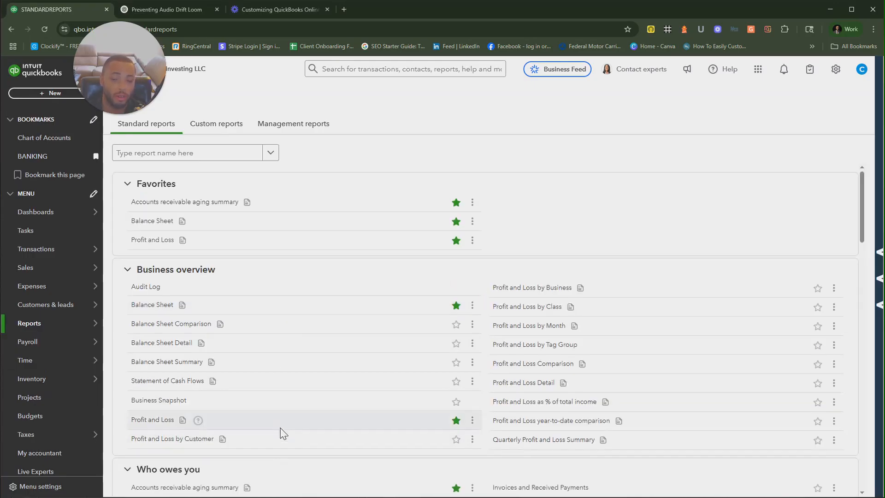
scroll(281, 433, "down", 4)
scroll(276, 426, "up", 10)
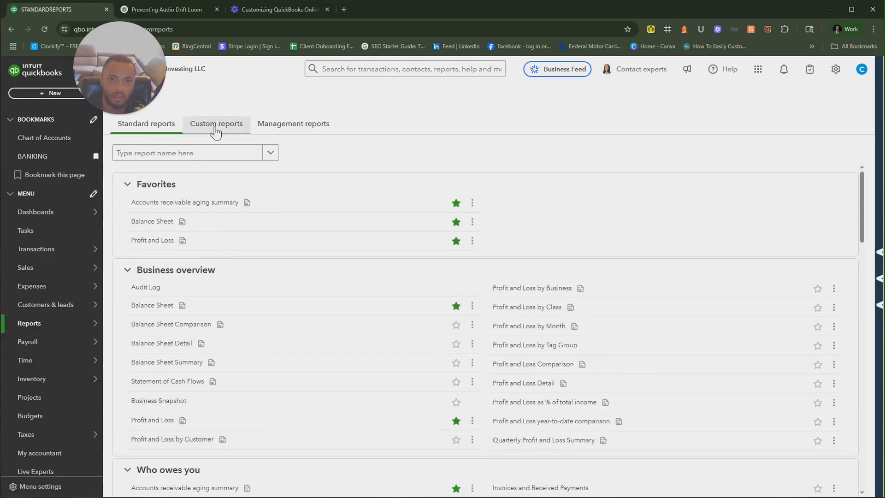
left_click(217, 129)
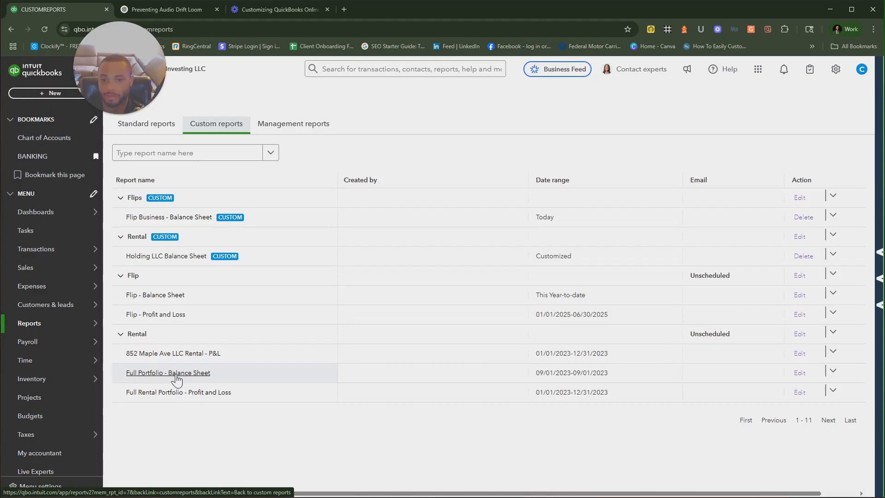
Open the Full Portfolio - Balance Sheet custom report and review the fixed assets of each rental LLC
left_click(177, 376)
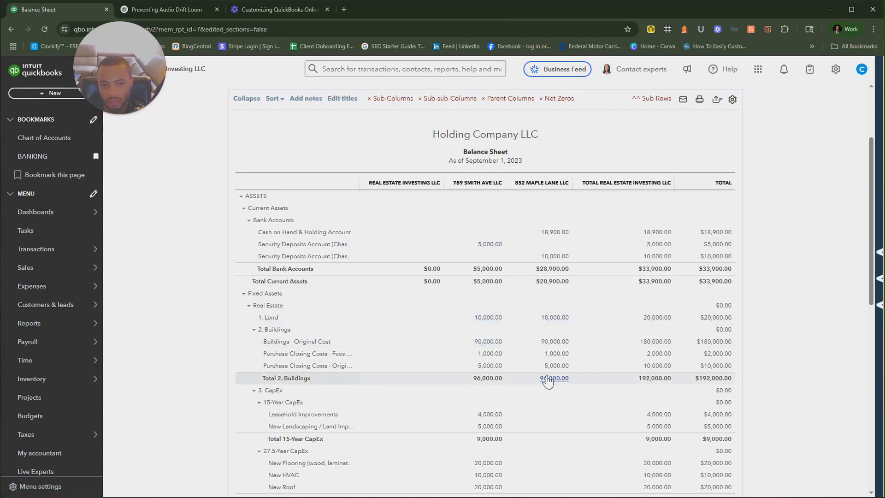
scroll(538, 360, "down", 3)
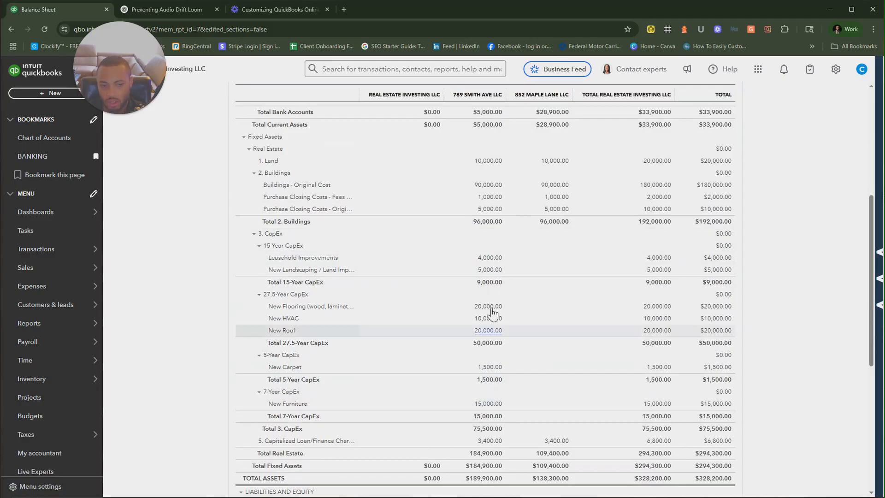
scroll(488, 400, "down", 1)
scroll(489, 401, "down", 4)
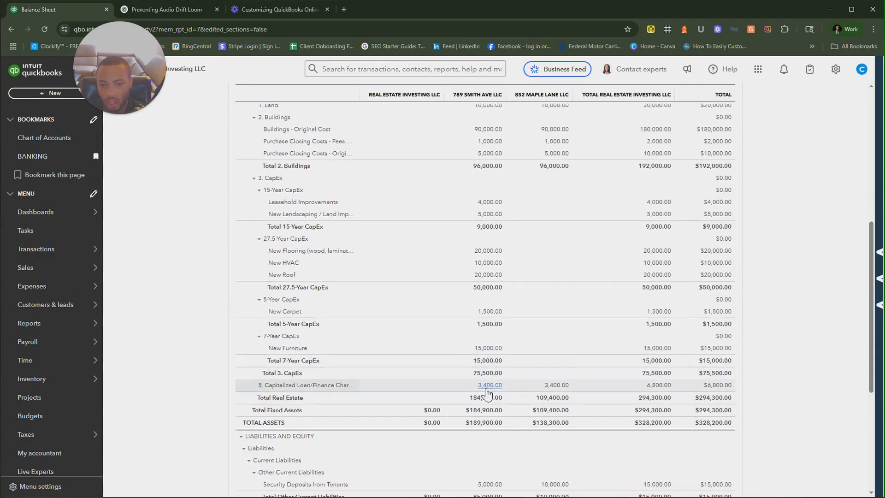
Review the liabilities and equity section of the full portfolio balance sheet, and return to the custom reports list
scroll(508, 380, "down", 2)
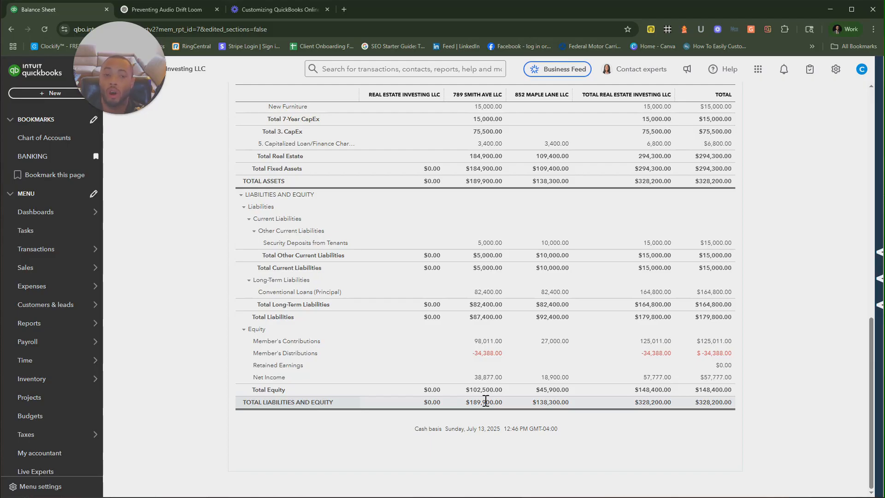
scroll(485, 402, "up", 12)
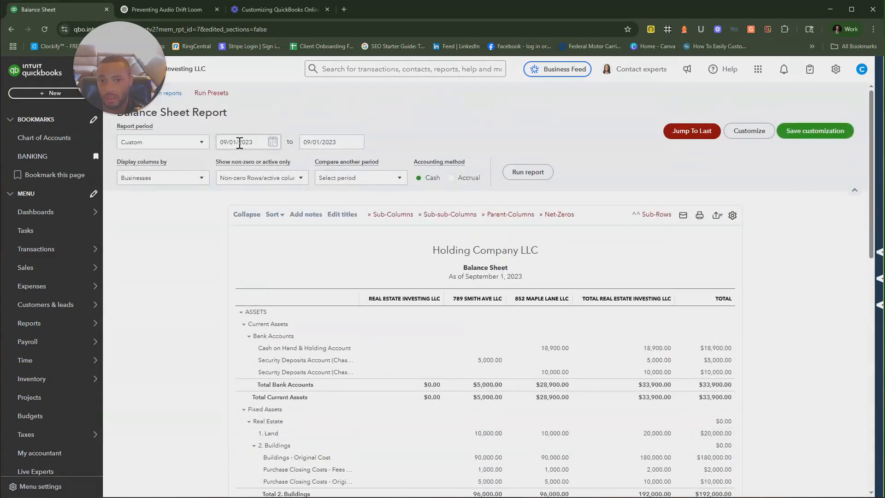
left_click(173, 94)
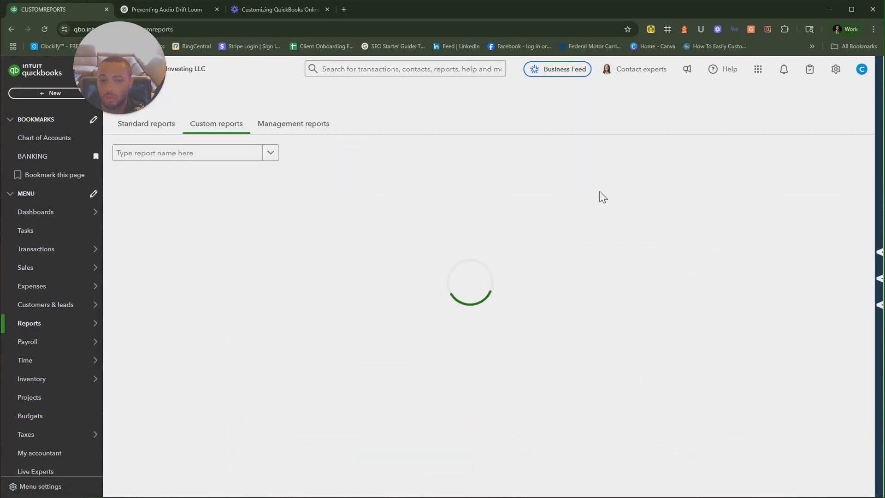
Open the 852 Maple Ave LLC Rental - P&L custom report, review its monthly income and expenses, and return to the report list
scroll(293, 314, "down", 2)
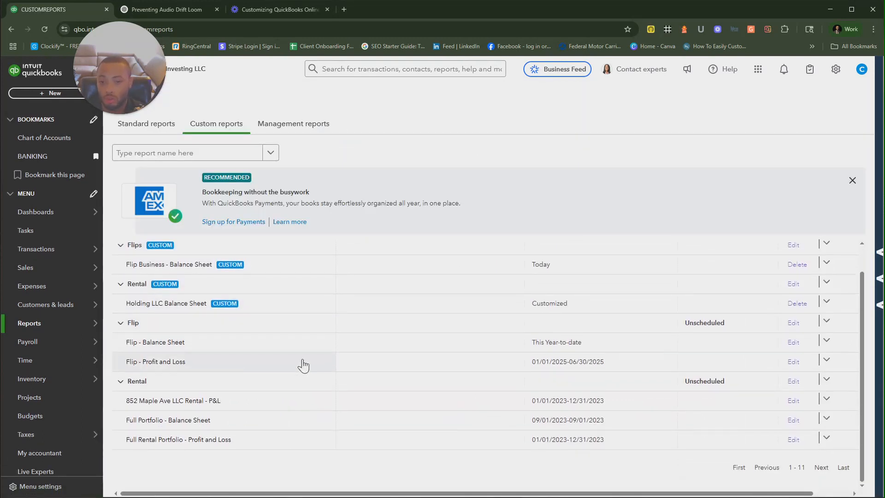
left_click(183, 405)
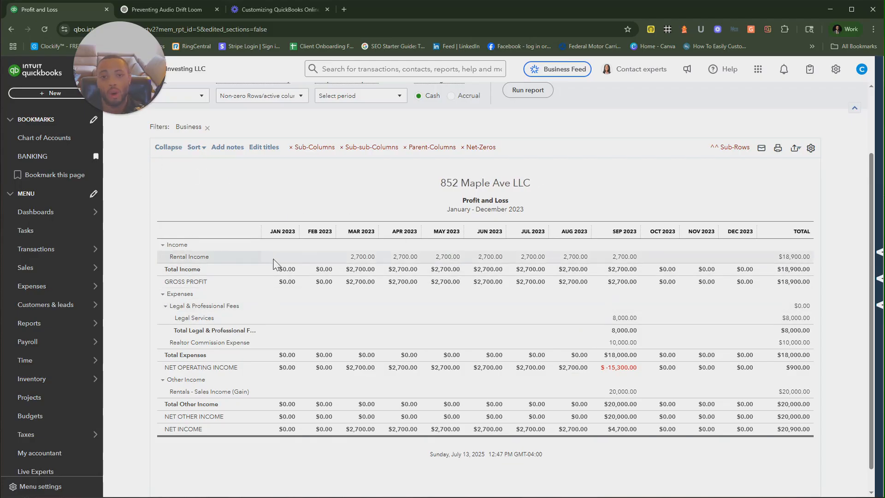
scroll(166, 185, "up", 2)
left_click(178, 95)
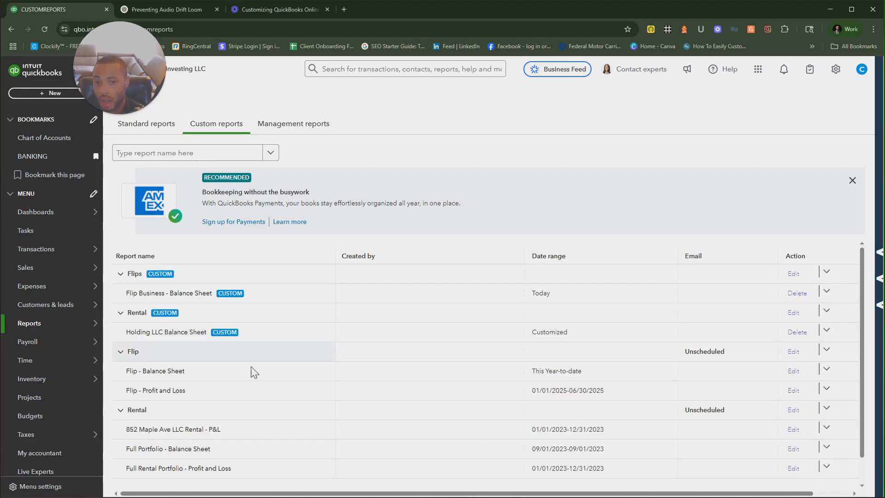
Open the Flip - Balance Sheet custom report, examine its flip inventory, liabilities and equity, and return to the custom reports list
left_click(183, 373)
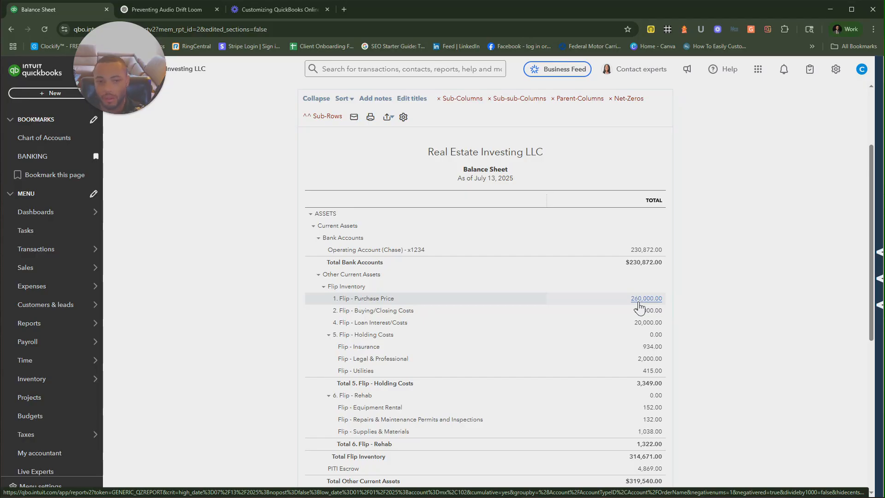
scroll(638, 307, "down", 5)
scroll(485, 292, "up", 4)
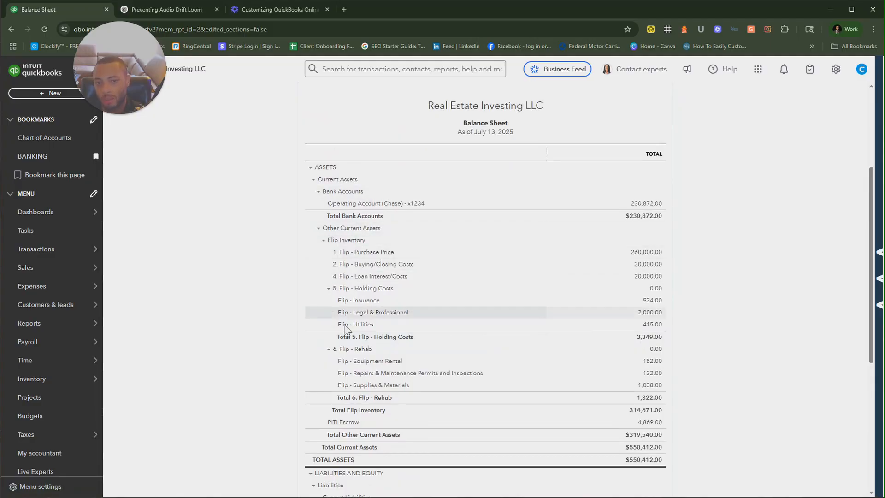
scroll(427, 375, "down", 1)
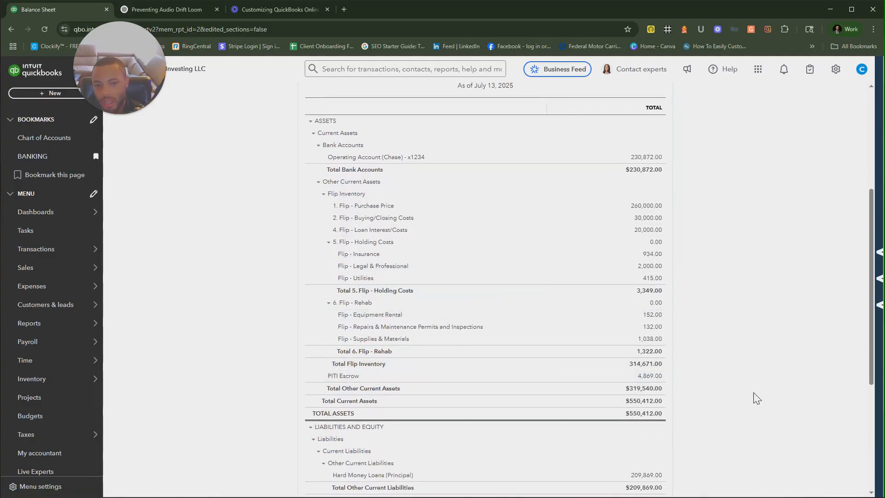
scroll(609, 383, "down", 3)
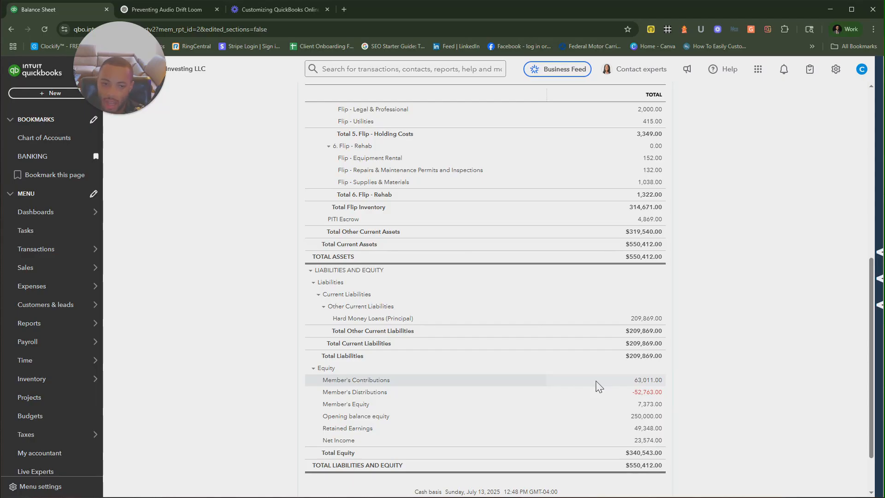
scroll(587, 388, "up", 8)
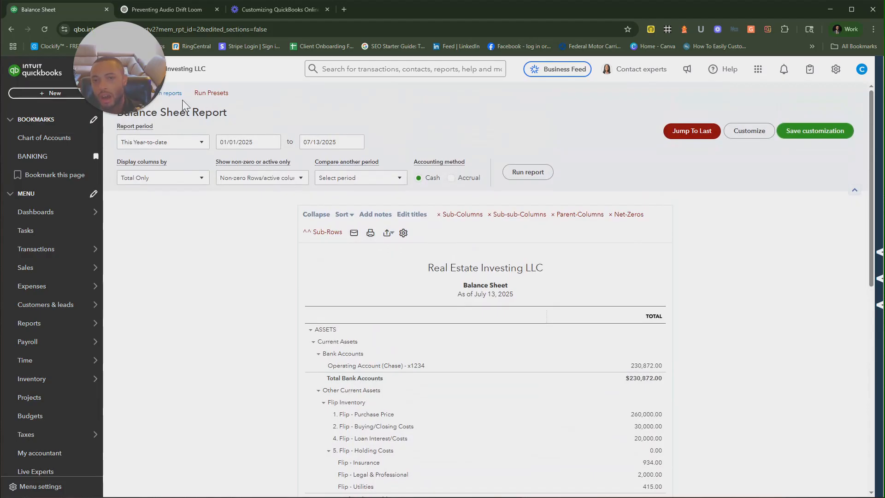
left_click(171, 94)
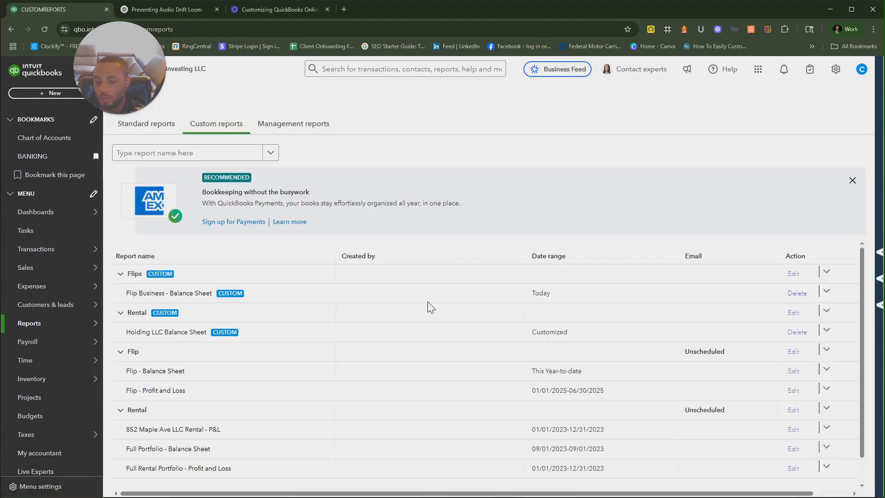
Open the Flip - Profit and Loss custom report to review flip income and costs by month, and go to the projects list
scroll(209, 353, "down", 1)
left_click(174, 361)
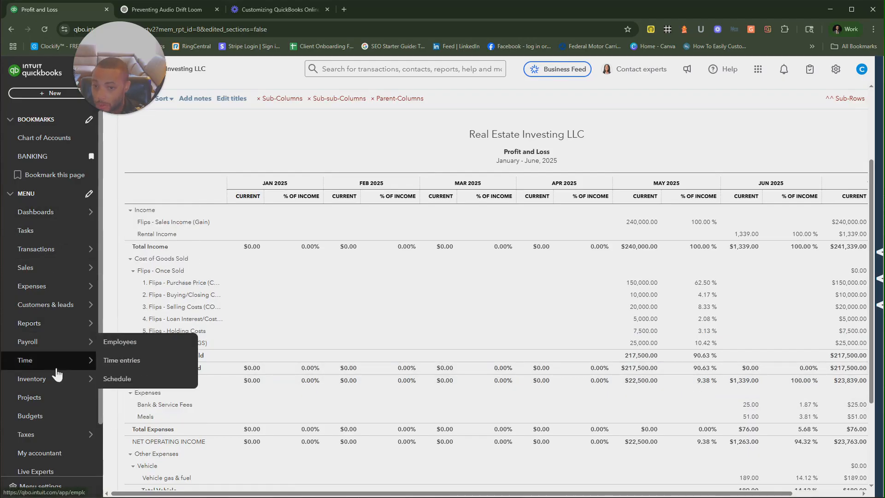
left_click(32, 398)
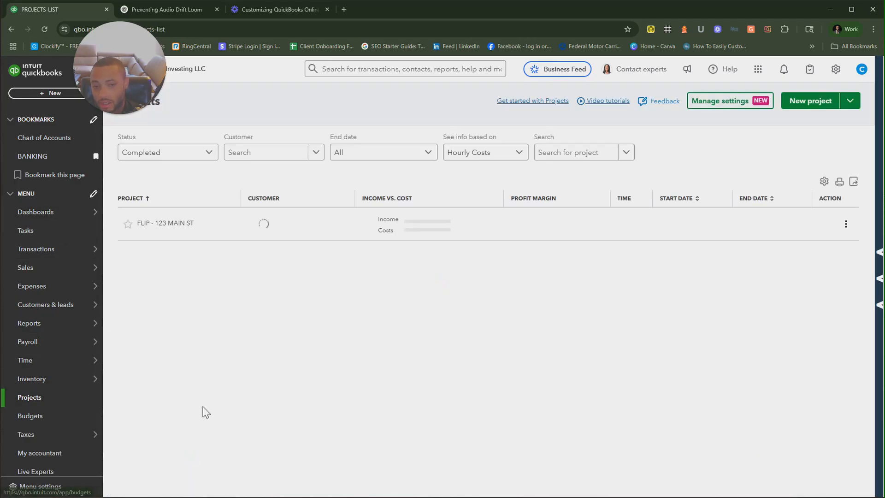